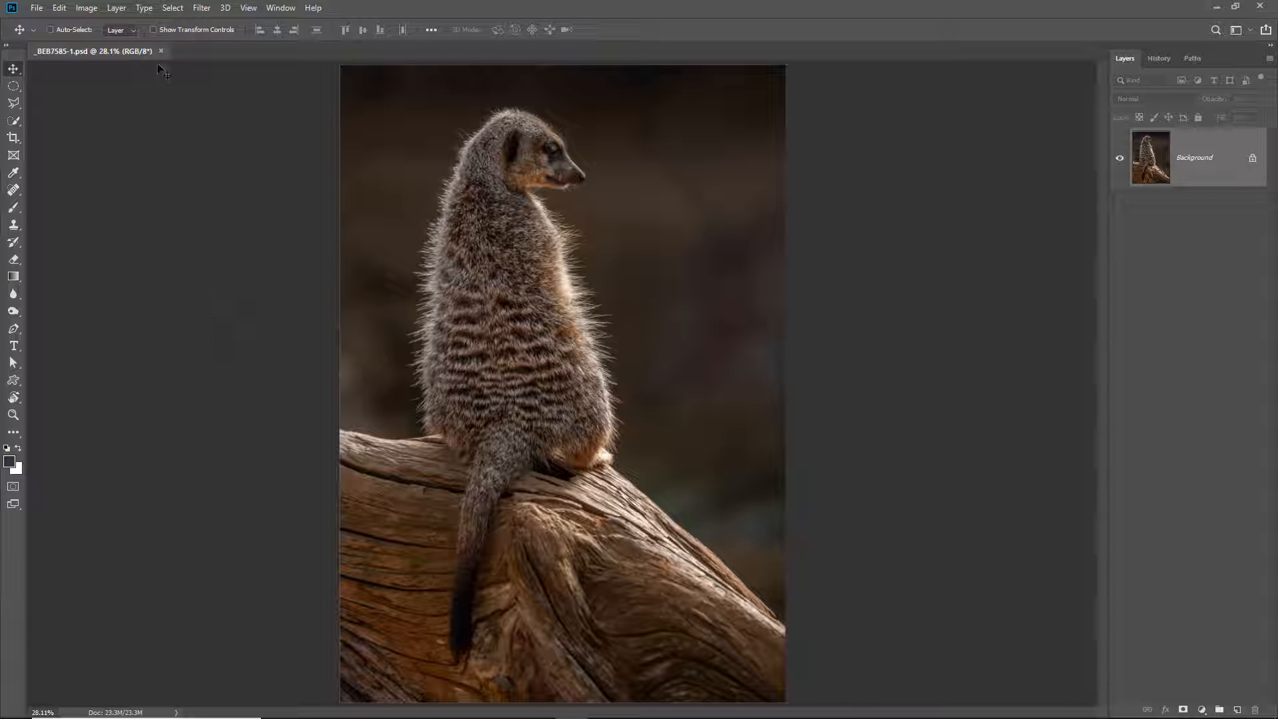
Start a Focus Area selection on the meerkat photo and preview it in the On Layers view.
{"action": "left_click", "coordinate": [174, 10]}
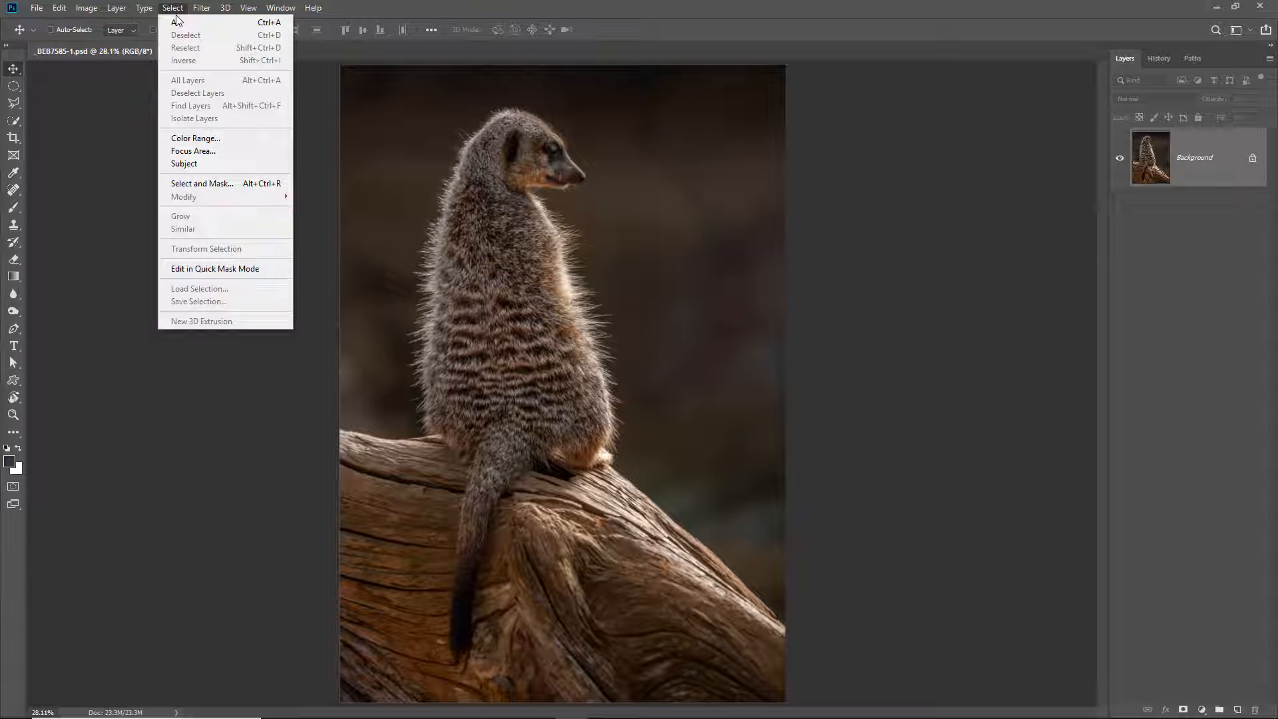
{"action": "left_click", "coordinate": [189, 157]}
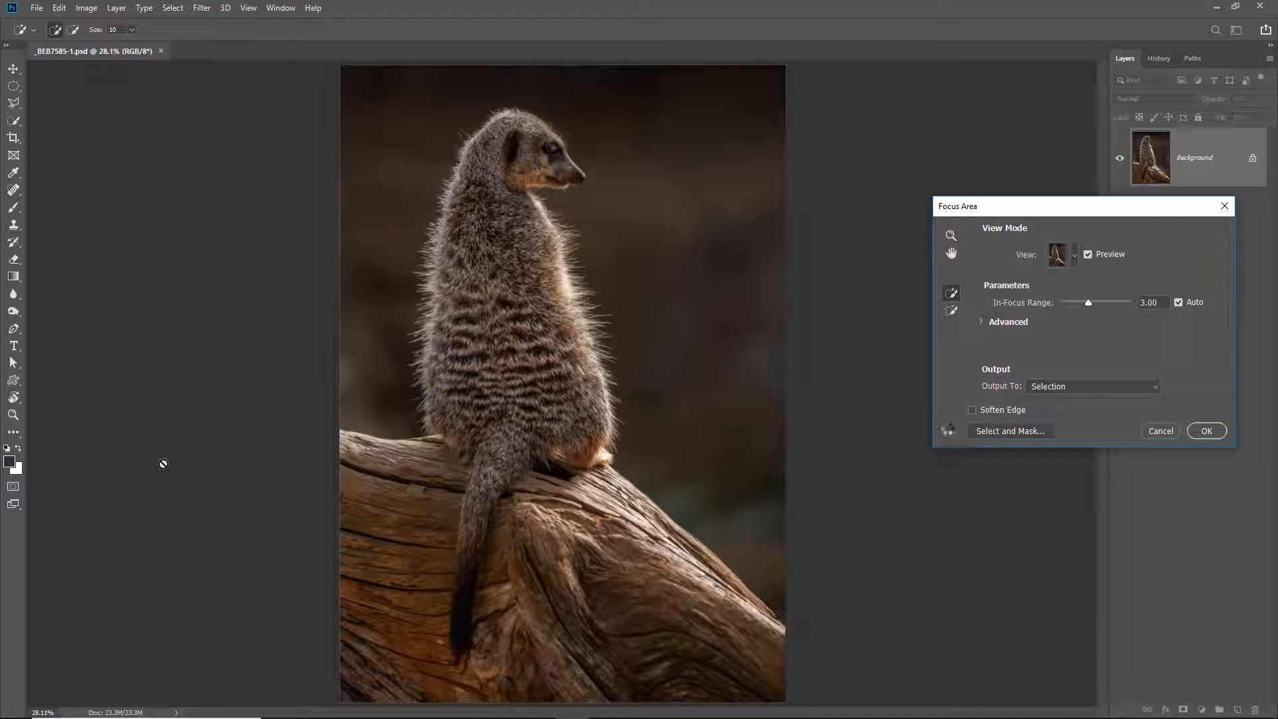
{"action": "left_click_drag", "start_coordinate": [1090, 212], "coordinate": [940, 138]}
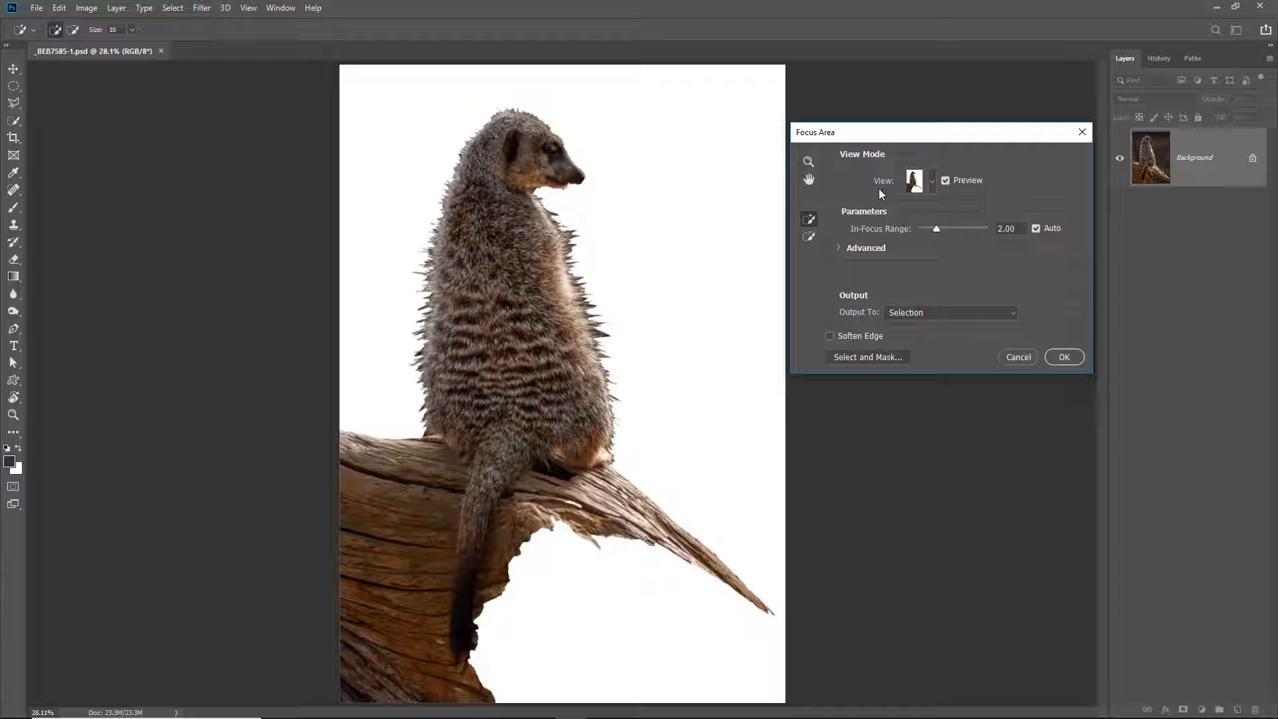
{"action": "left_click", "coordinate": [933, 183]}
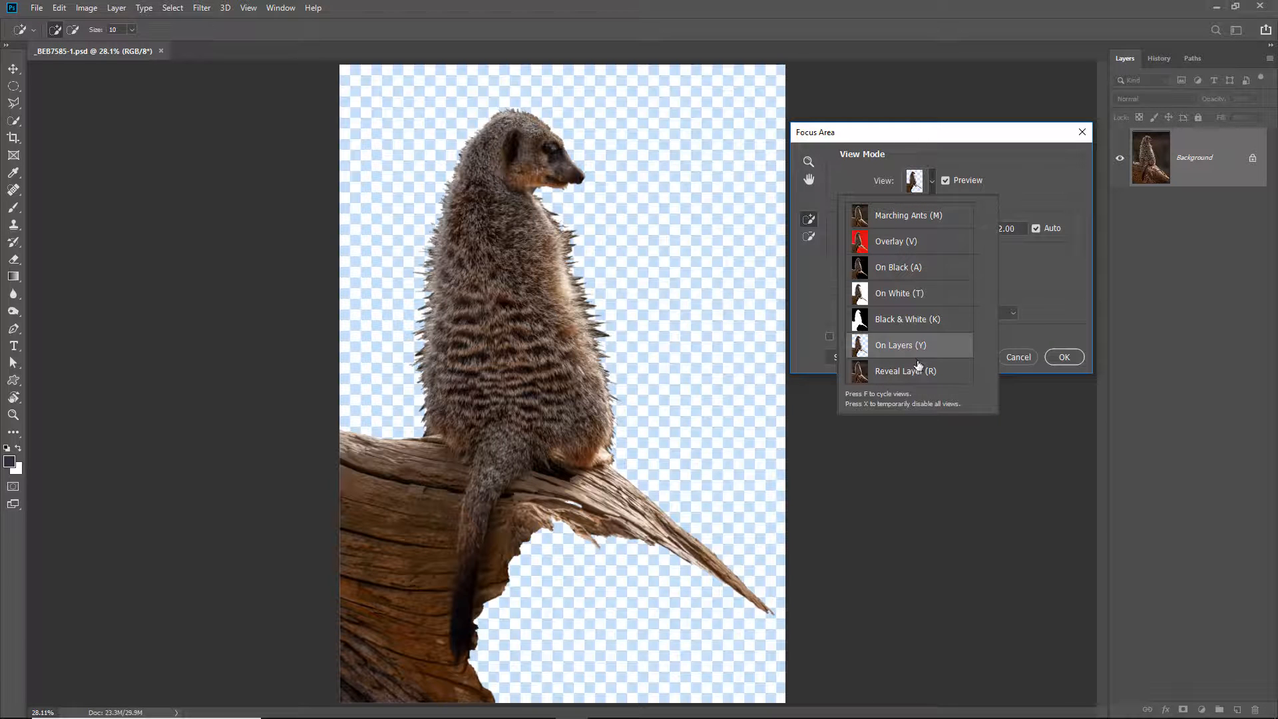
{"action": "left_click", "coordinate": [1036, 274]}
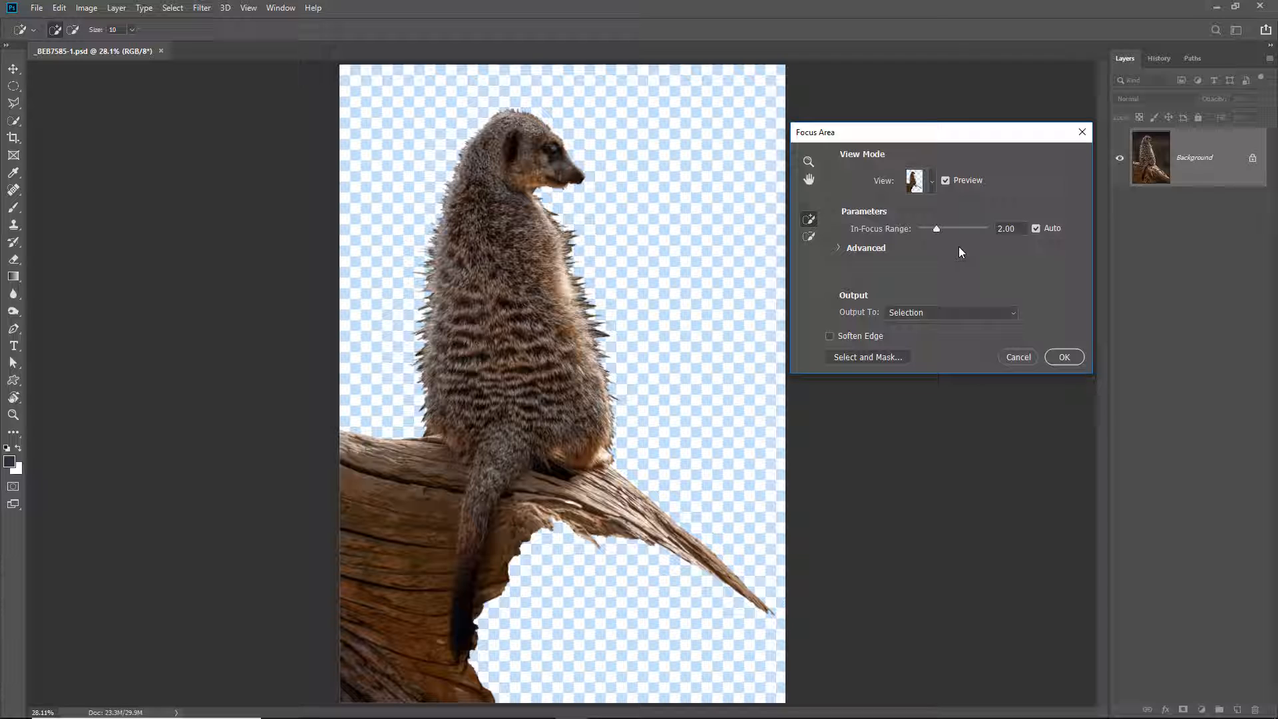
Adjust the in-focus range of the Focus Area selection to 2.21.
{"action": "left_click", "coordinate": [964, 229]}
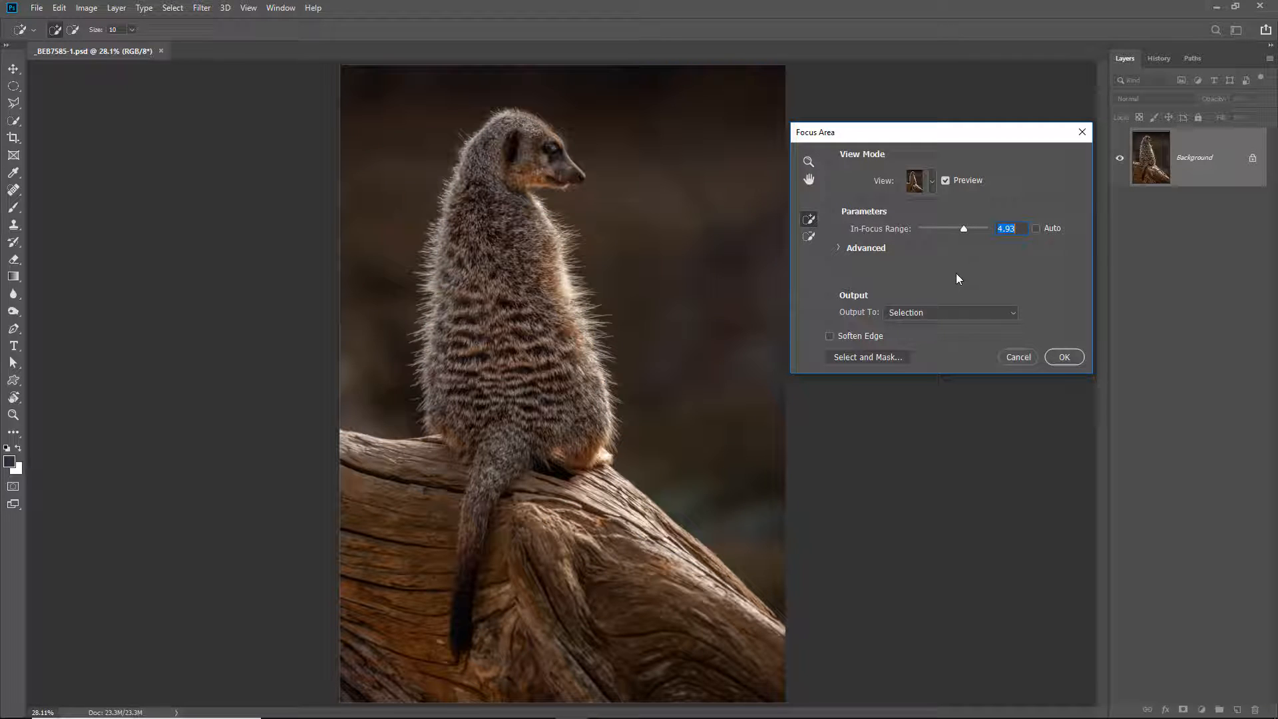
{"action": "left_click", "coordinate": [937, 229]}
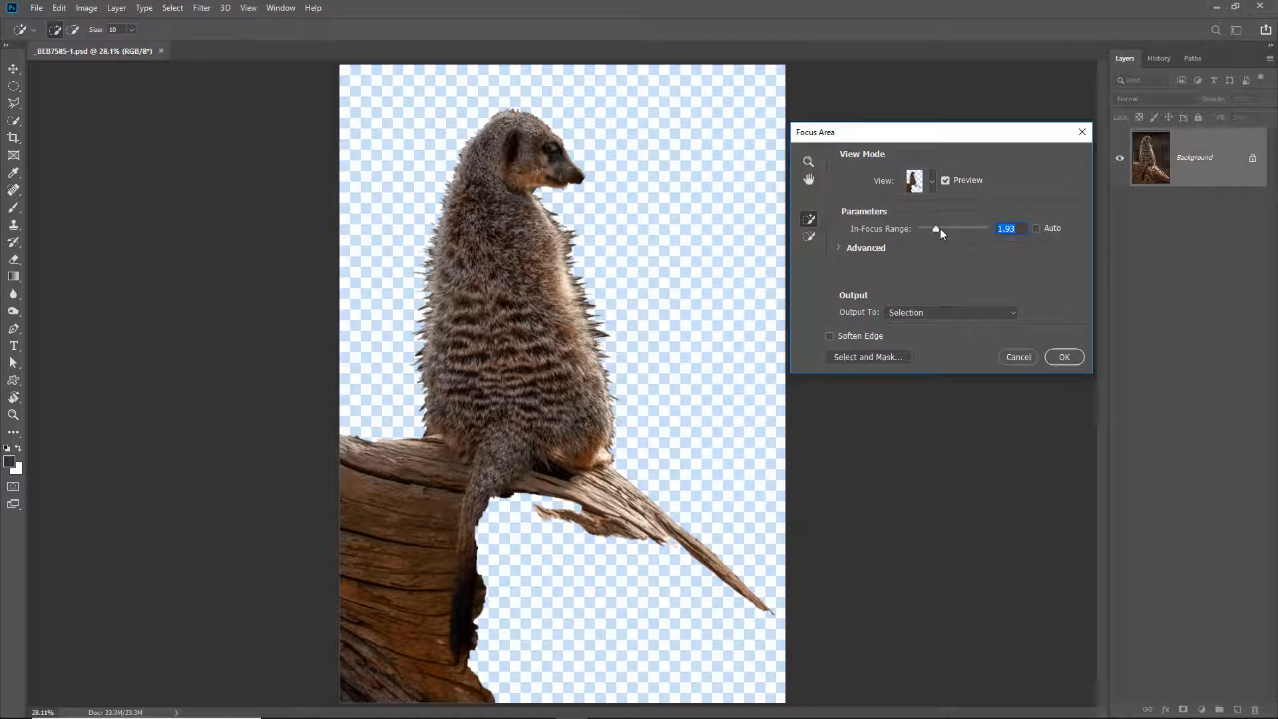
{"action": "mouse_move", "coordinate": [937, 229]}
{"action": "left_mouse_down"}
{"action": "mouse_move", "coordinate": [917, 228]}
{"action": "mouse_move", "coordinate": [940, 230]}
{"action": "left_mouse_up"}
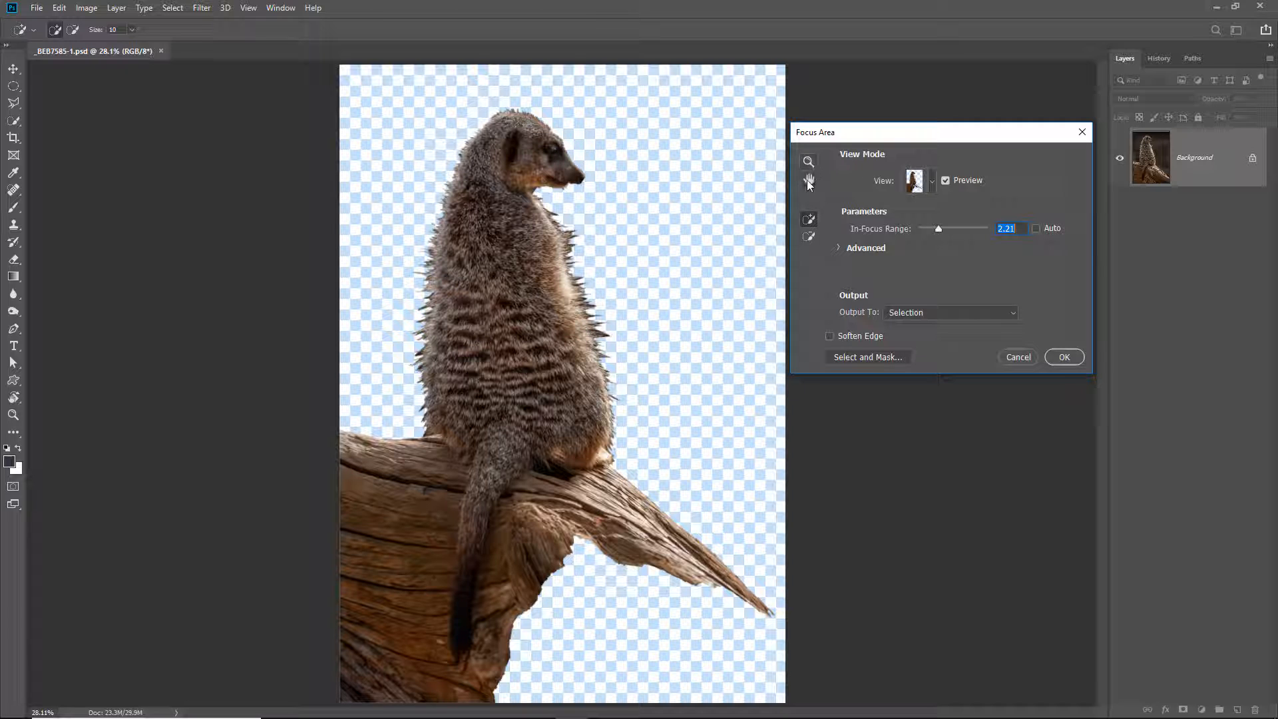
Enlarge the Focus Area add brush to 90 and paint the missing lower-right part of the log into the selection.
{"action": "left_click", "coordinate": [811, 248]}
{"action": "key", "text": "bracketright"}
{"action": "key", "text": "bracketright"}
{"action": "key", "text": "bracketright"}
{"action": "key", "text": "bracketright"}
{"action": "key", "text": "bracketright"}
{"action": "key", "text": "bracketright"}
{"action": "key", "text": "bracketright"}
{"action": "key", "text": "bracketright"}
{"action": "mouse_move", "coordinate": [704, 576]}
{"action": "left_mouse_down"}
{"action": "mouse_move", "coordinate": [781, 633]}
{"action": "mouse_move", "coordinate": [617, 547]}
{"action": "mouse_move", "coordinate": [773, 660]}
{"action": "mouse_move", "coordinate": [559, 591]}
{"action": "mouse_move", "coordinate": [711, 676]}
{"action": "mouse_move", "coordinate": [522, 689]}
{"action": "left_mouse_up"}
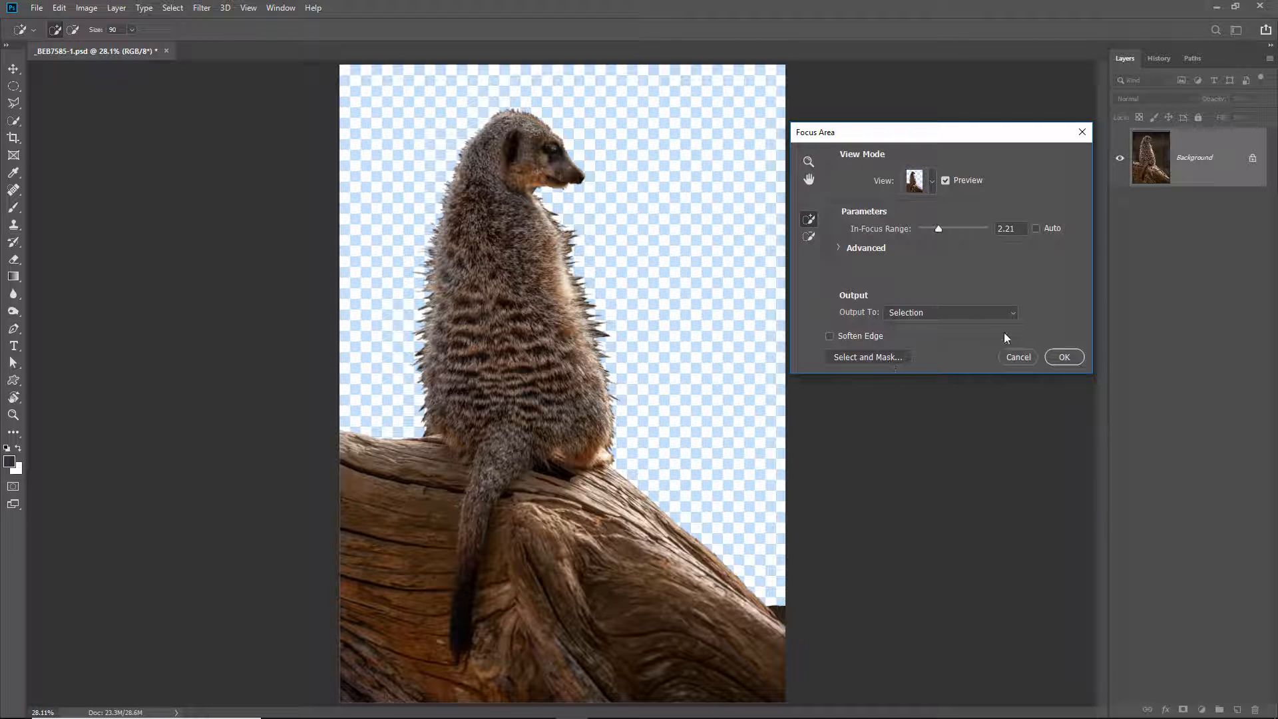
Keep Selection as the Focus Area output and take the selection into Select and Mask.
{"action": "left_click", "coordinate": [1014, 313]}
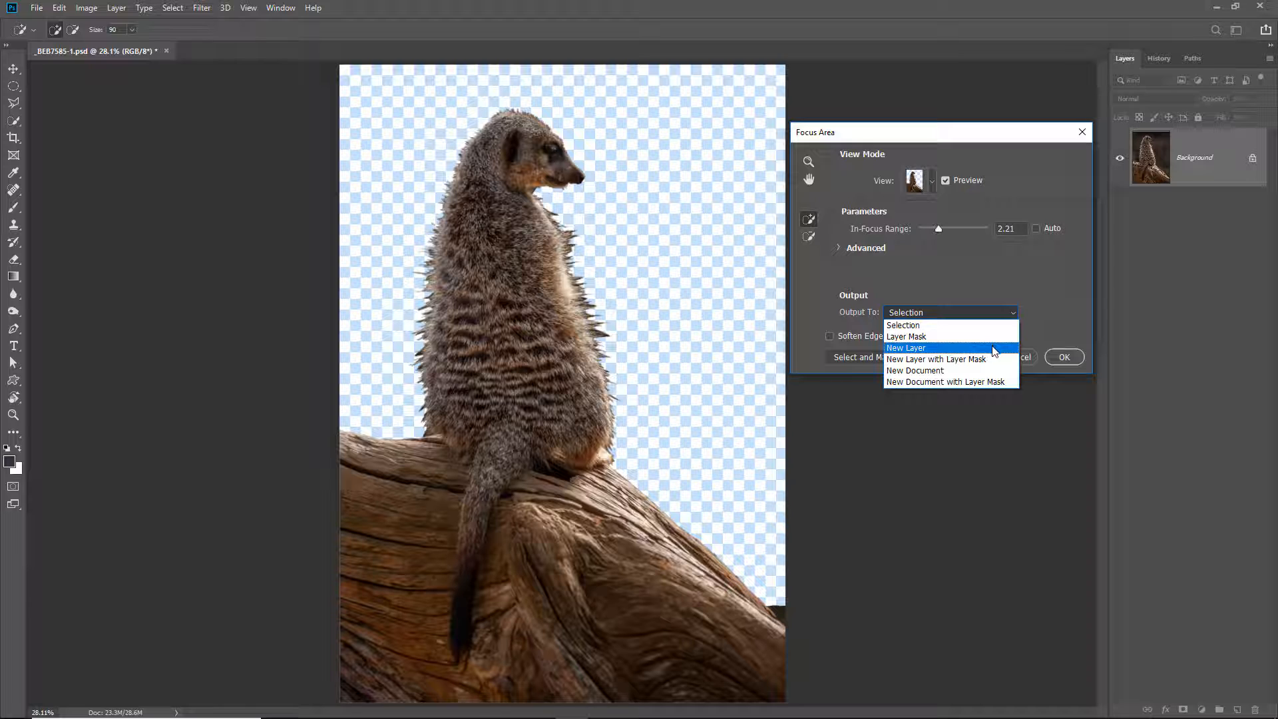
{"action": "left_click", "coordinate": [1029, 333]}
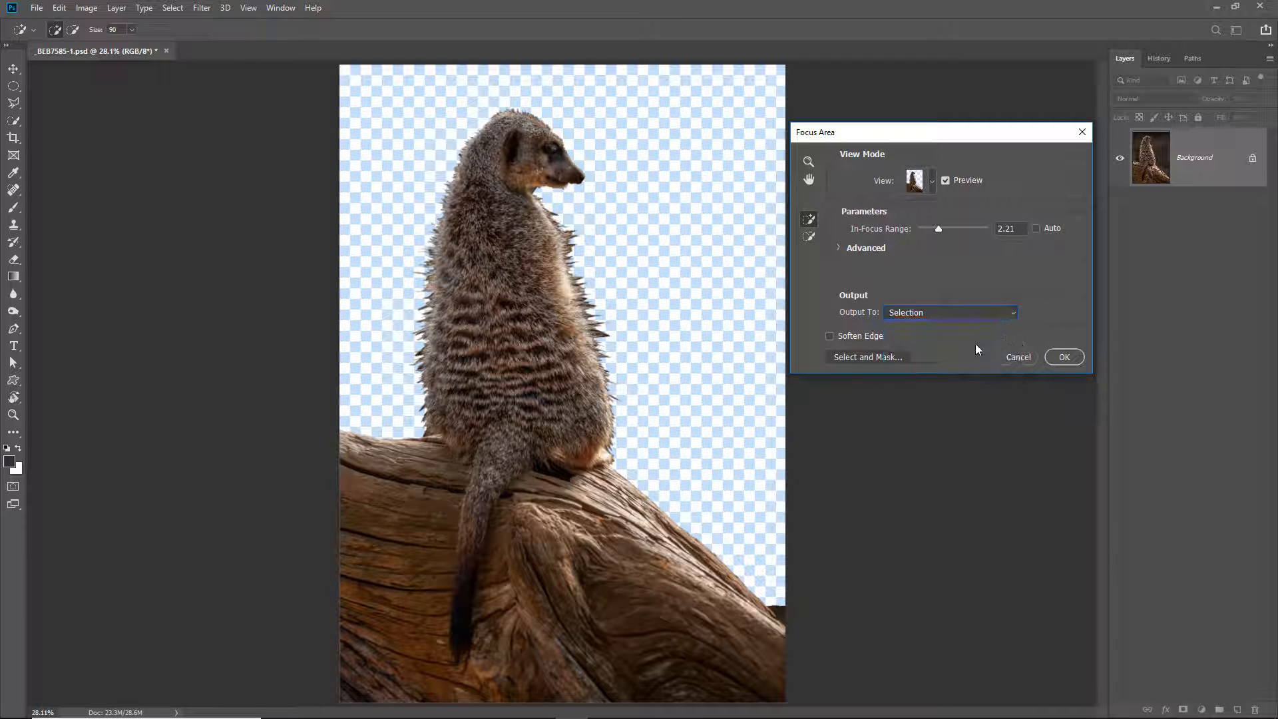
{"action": "left_click", "coordinate": [858, 357]}
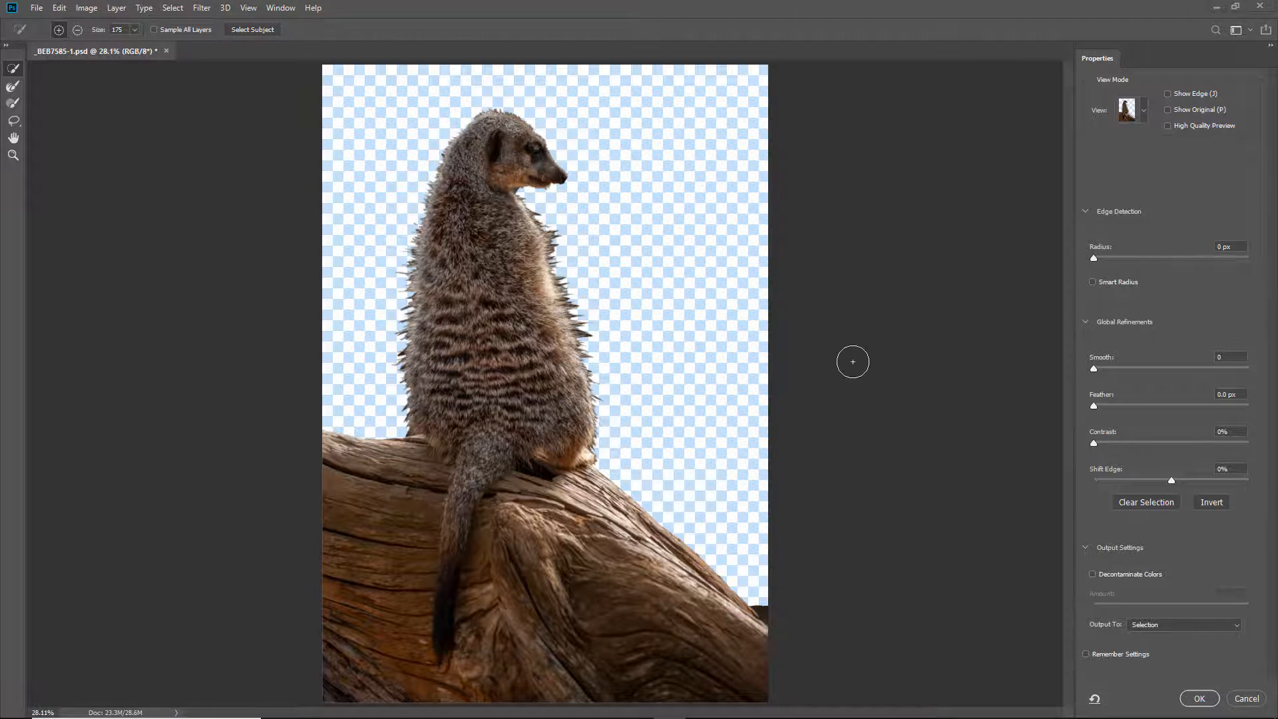
Show the selection in the Overlay view with the overlay opacity set to 44%.
{"action": "left_click", "coordinate": [1143, 111]}
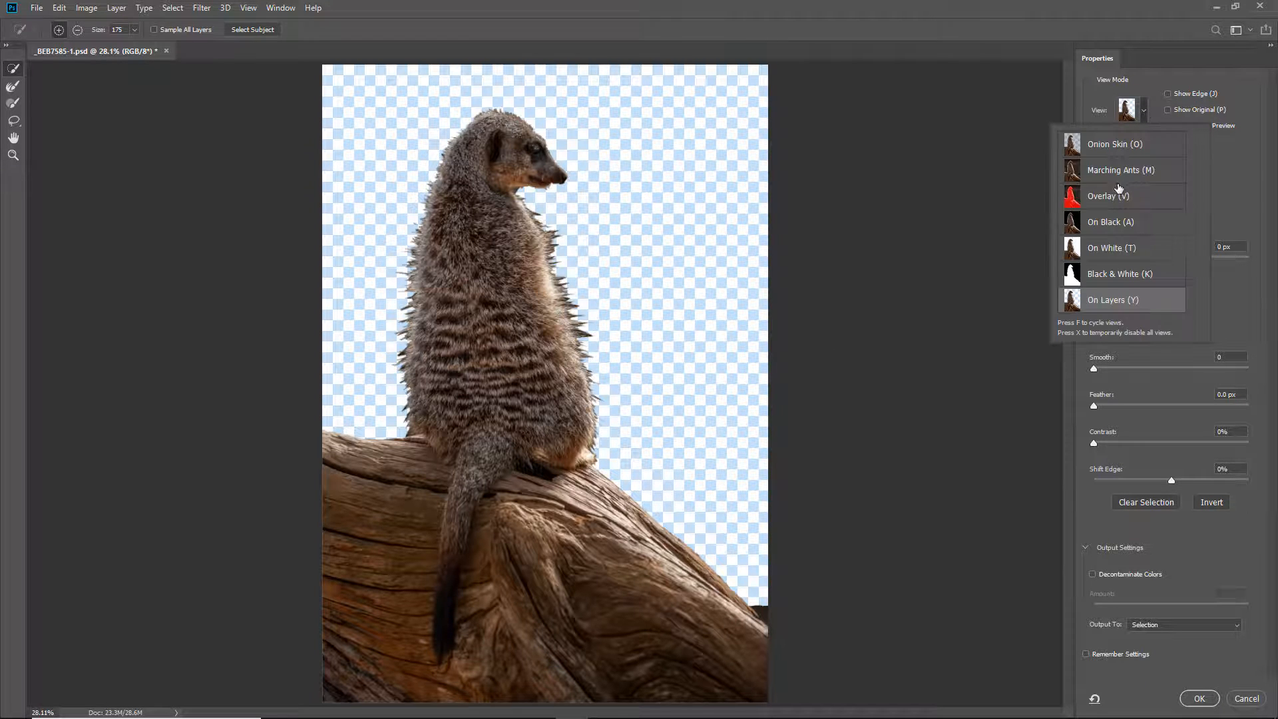
{"action": "left_click", "coordinate": [1221, 466]}
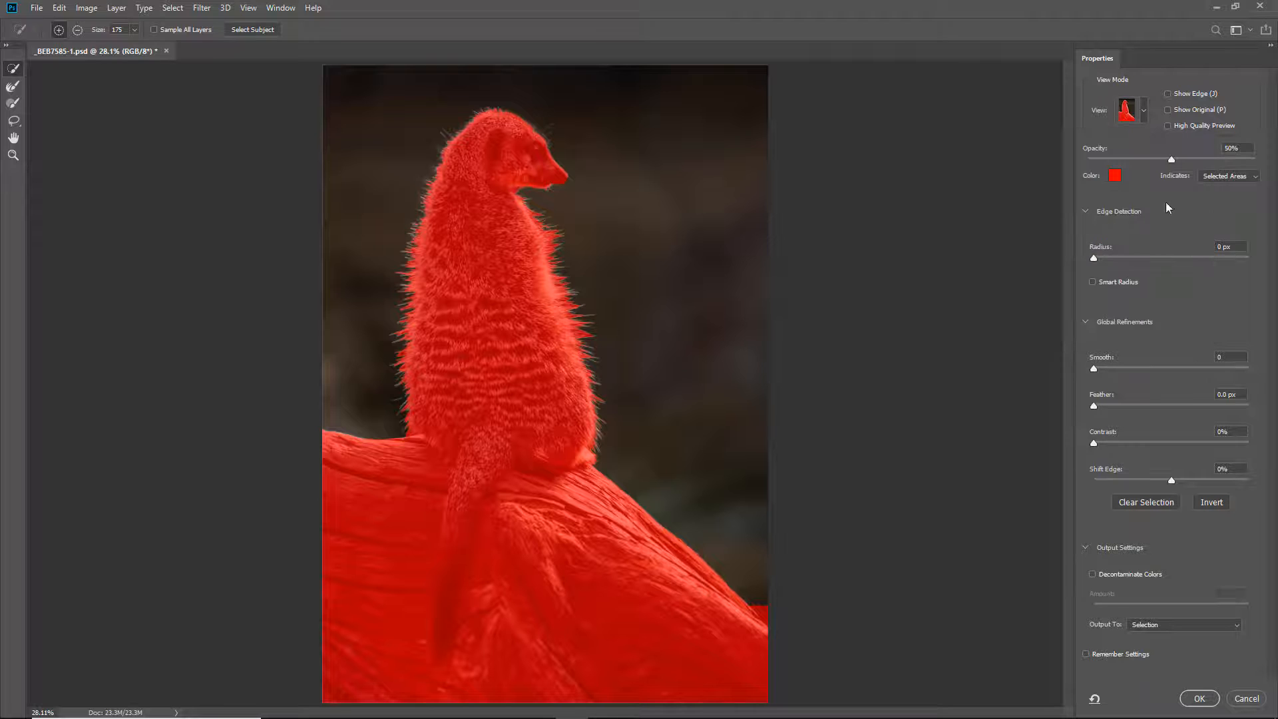
{"action": "left_click_drag", "start_coordinate": [1171, 158], "coordinate": [1158, 164]}
Brush the fur outline down the left side of the meerkat with a size 90 Refine Edge Brush, and output the result to a layer mask.
{"action": "key", "text": "ctrl+space"}
{"action": "left_click_drag", "start_coordinate": [413, 108], "coordinate": [531, 270]}
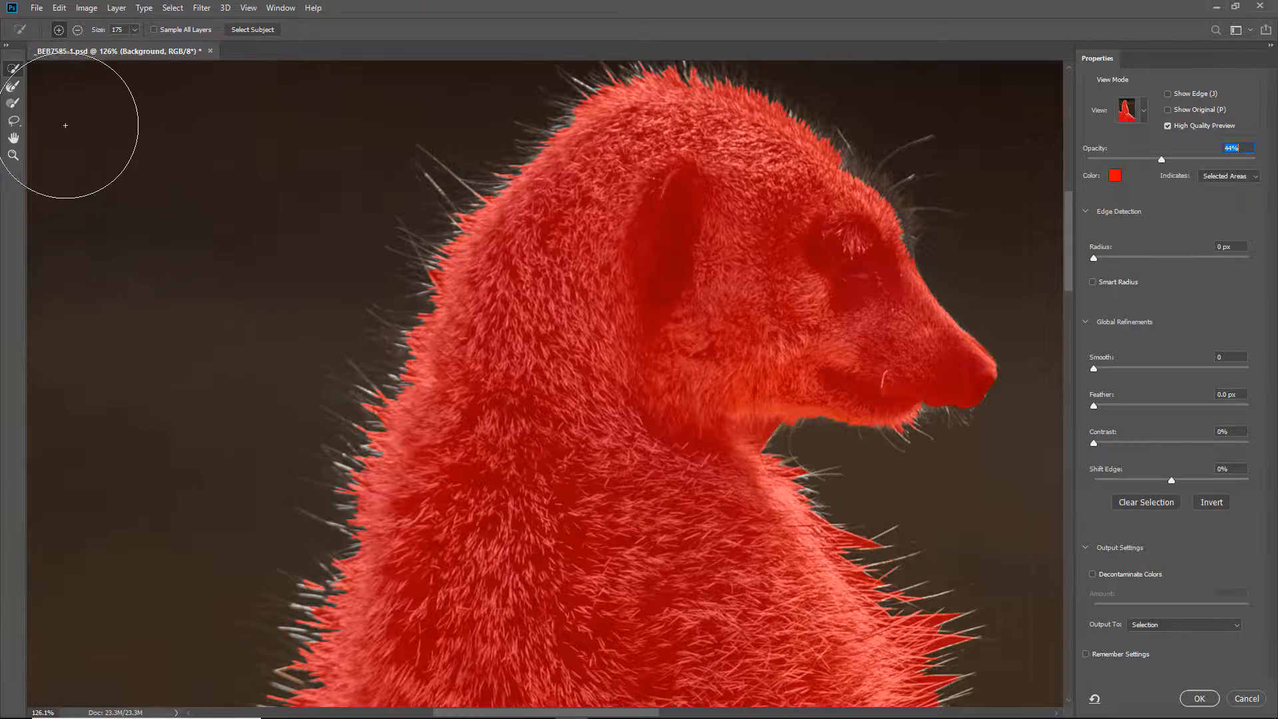
{"action": "left_click", "coordinate": [14, 88]}
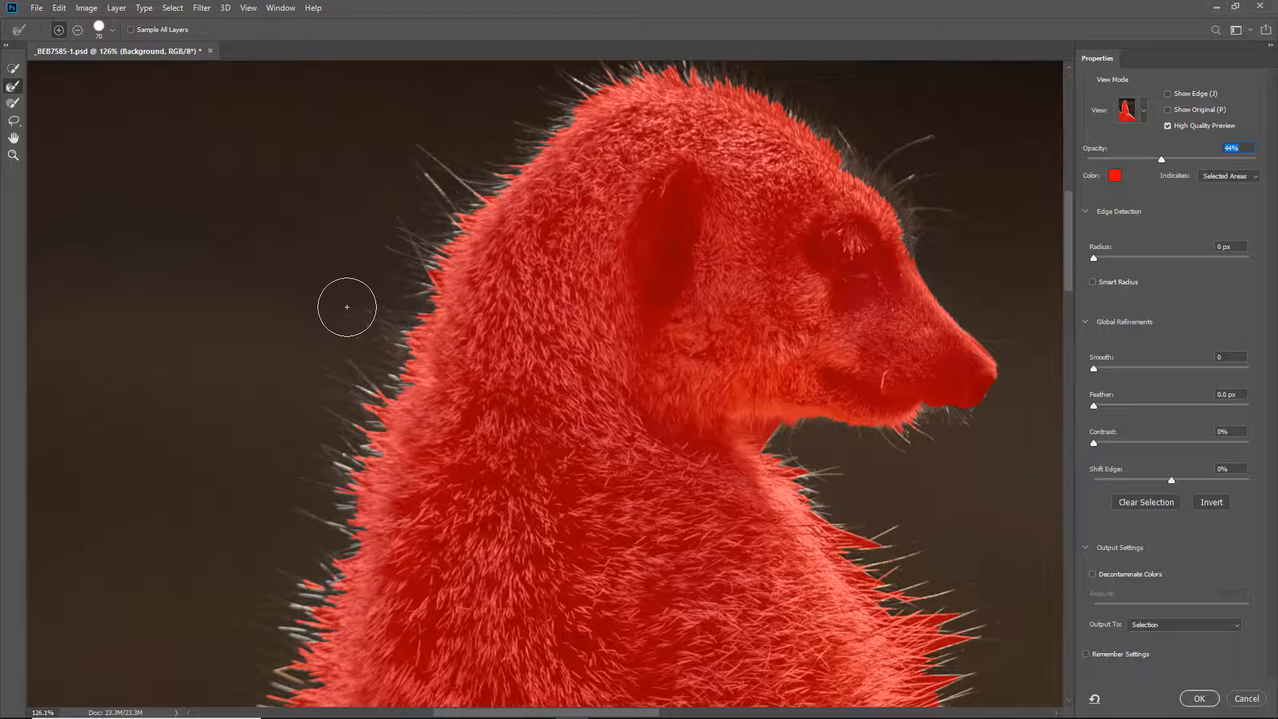
{"action": "key", "text": "bracketright"}
{"action": "key", "text": "bracketright"}
{"action": "mouse_move", "coordinate": [343, 209]}
{"action": "left_mouse_down"}
{"action": "mouse_move", "coordinate": [468, 144]}
{"action": "mouse_move", "coordinate": [361, 298]}
{"action": "mouse_move", "coordinate": [494, 157]}
{"action": "mouse_move", "coordinate": [298, 433]}
{"action": "mouse_move", "coordinate": [395, 333]}
{"action": "mouse_move", "coordinate": [363, 395]}
{"action": "mouse_move", "coordinate": [274, 500]}
{"action": "left_mouse_up"}
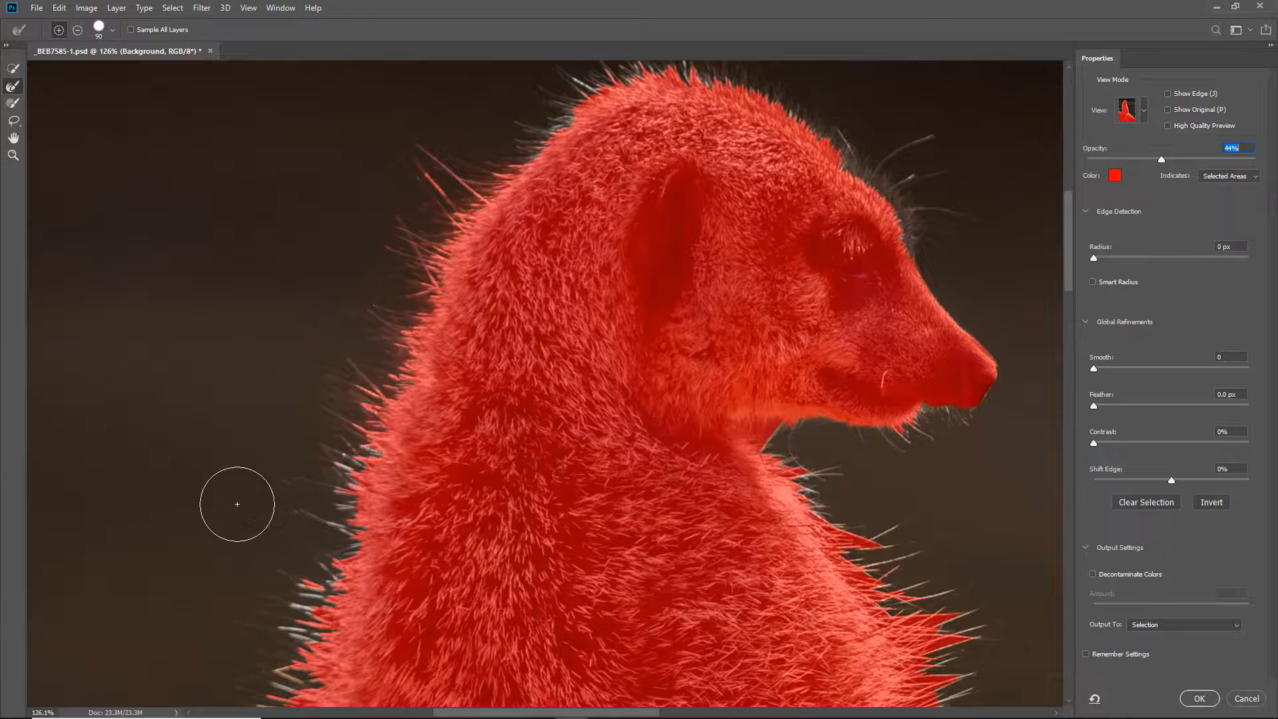
{"action": "mouse_move", "coordinate": [343, 440]}
{"action": "left_mouse_down"}
{"action": "mouse_move", "coordinate": [261, 615]}
{"action": "mouse_move", "coordinate": [306, 567]}
{"action": "mouse_move", "coordinate": [337, 453]}
{"action": "mouse_move", "coordinate": [238, 587]}
{"action": "mouse_move", "coordinate": [279, 593]}
{"action": "mouse_move", "coordinate": [342, 549]}
{"action": "mouse_move", "coordinate": [232, 589]}
{"action": "left_mouse_up"}
{"action": "mouse_move", "coordinate": [236, 470]}
{"action": "left_mouse_down"}
{"action": "mouse_move", "coordinate": [271, 339]}
{"action": "mouse_move", "coordinate": [380, 151]}
{"action": "left_mouse_up"}
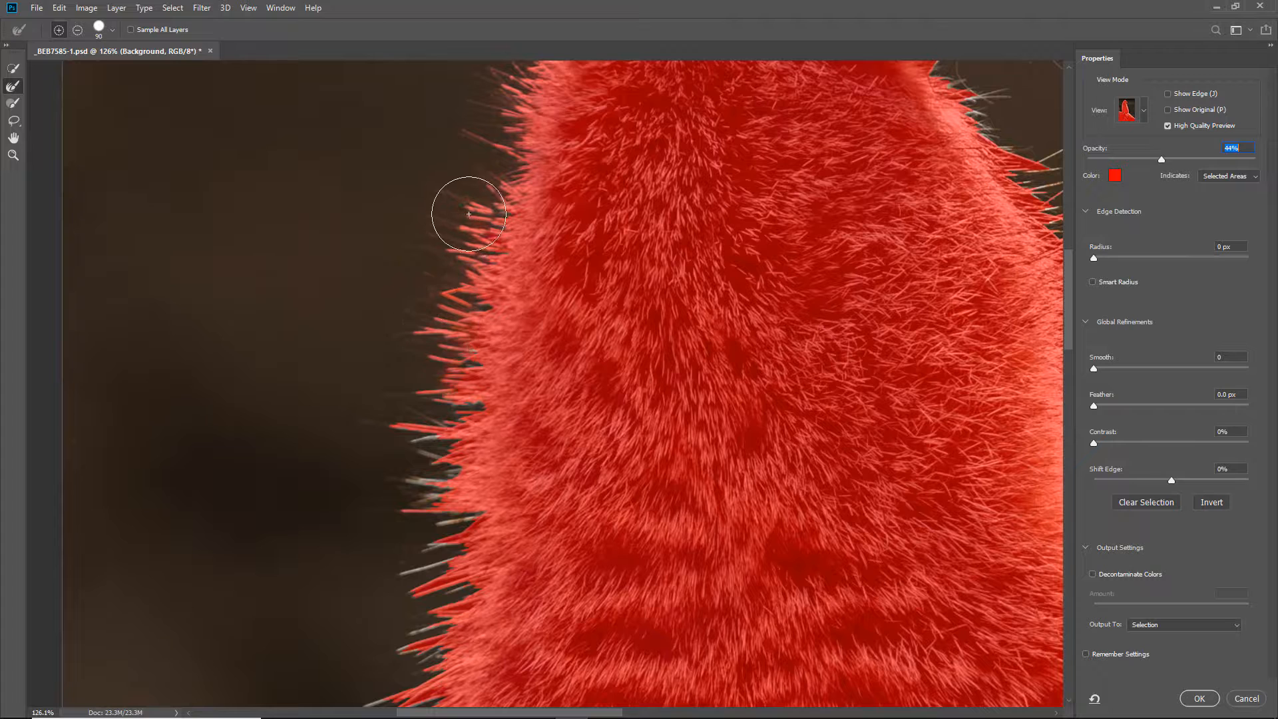
{"action": "mouse_move", "coordinate": [416, 524]}
{"action": "left_mouse_down"}
{"action": "mouse_move", "coordinate": [440, 427]}
{"action": "mouse_move", "coordinate": [447, 531]}
{"action": "mouse_move", "coordinate": [351, 663]}
{"action": "mouse_move", "coordinate": [291, 605]}
{"action": "mouse_move", "coordinate": [349, 545]}
{"action": "mouse_move", "coordinate": [462, 371]}
{"action": "left_mouse_up"}
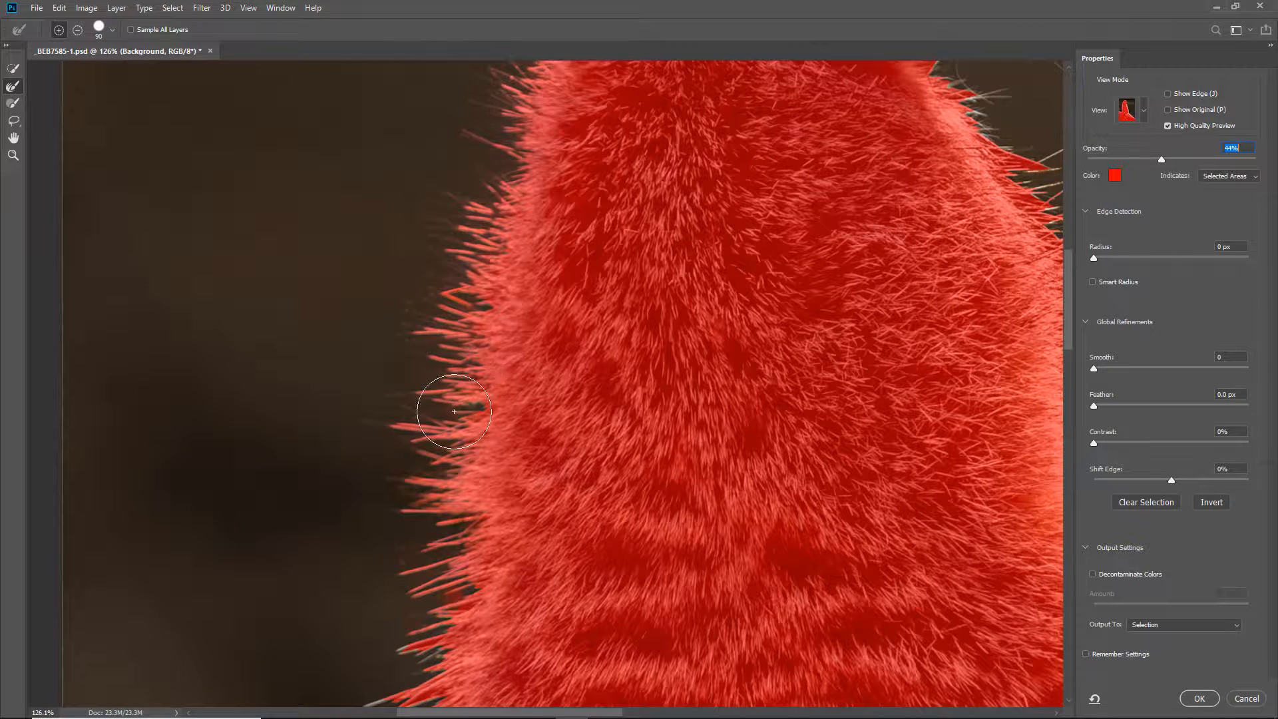
{"action": "left_click_drag", "start_coordinate": [320, 579], "coordinate": [267, 211]}
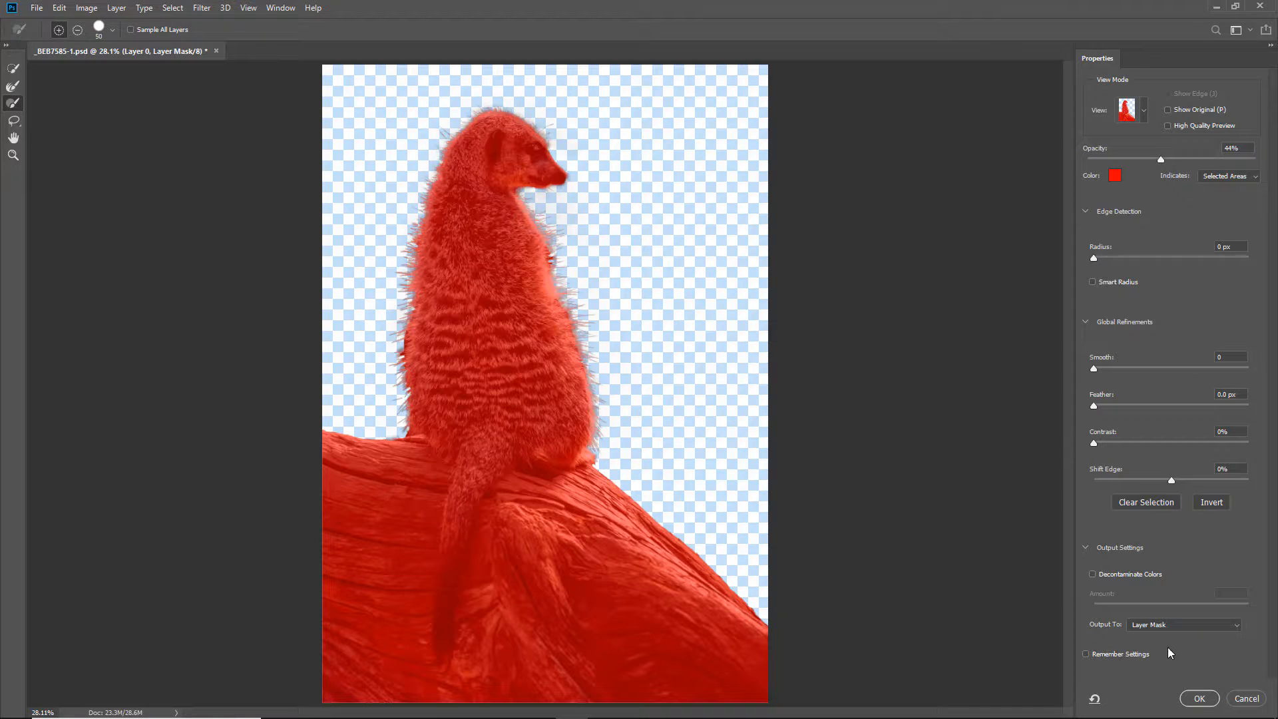
{"action": "left_click", "coordinate": [1198, 704]}
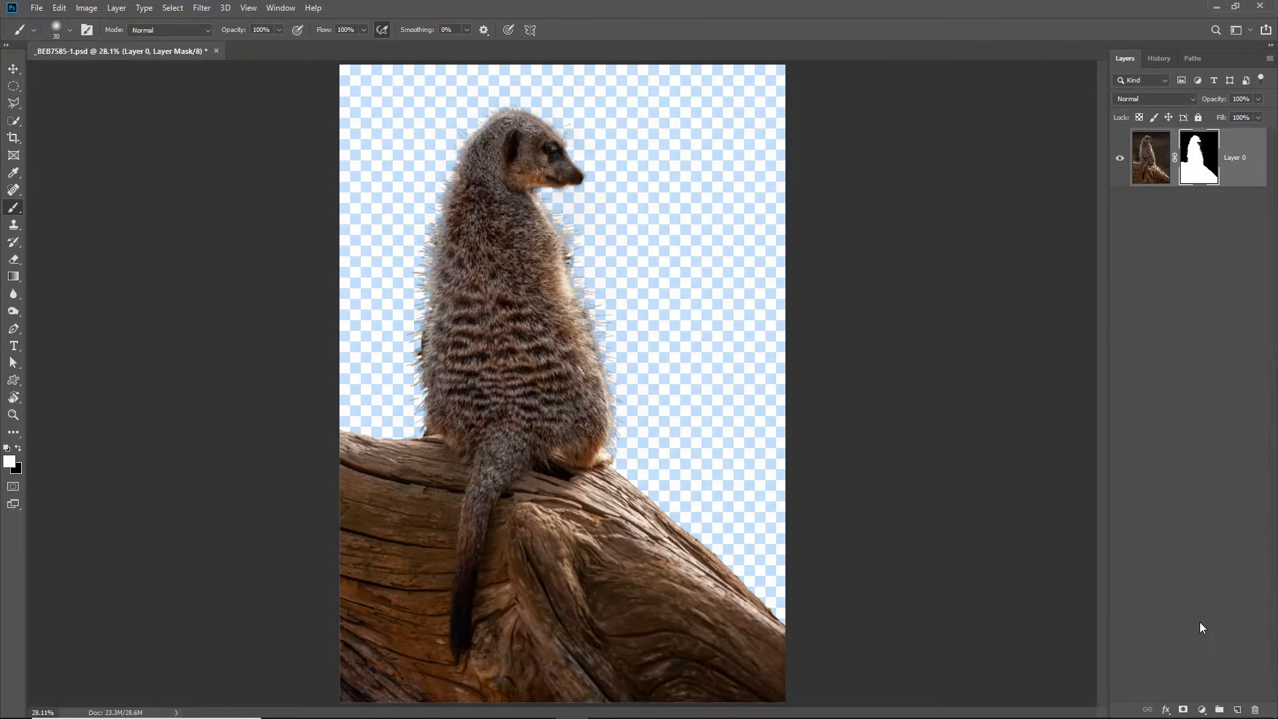